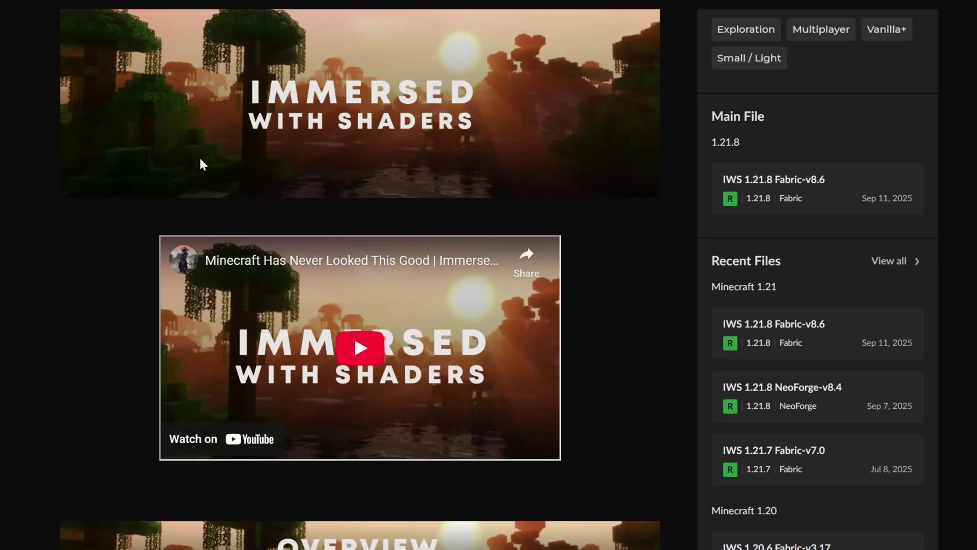
Step: Read through the Immersed With Shaders overview, highlighting its Forge & Fabric support
scroll(72, 275, down, 7)
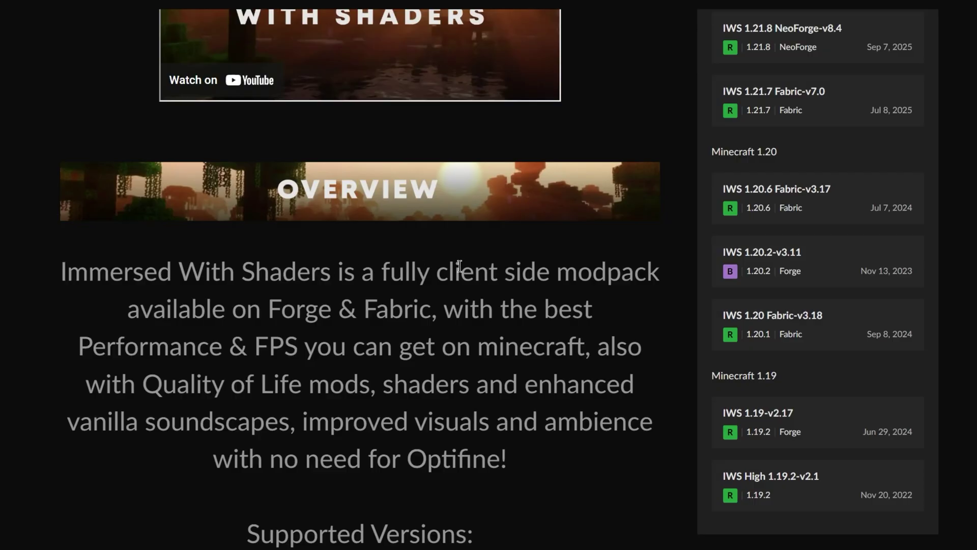
drag(268, 316, 428, 319)
click(429, 322)
scroll(278, 358, down, 1)
drag(146, 324, 275, 323)
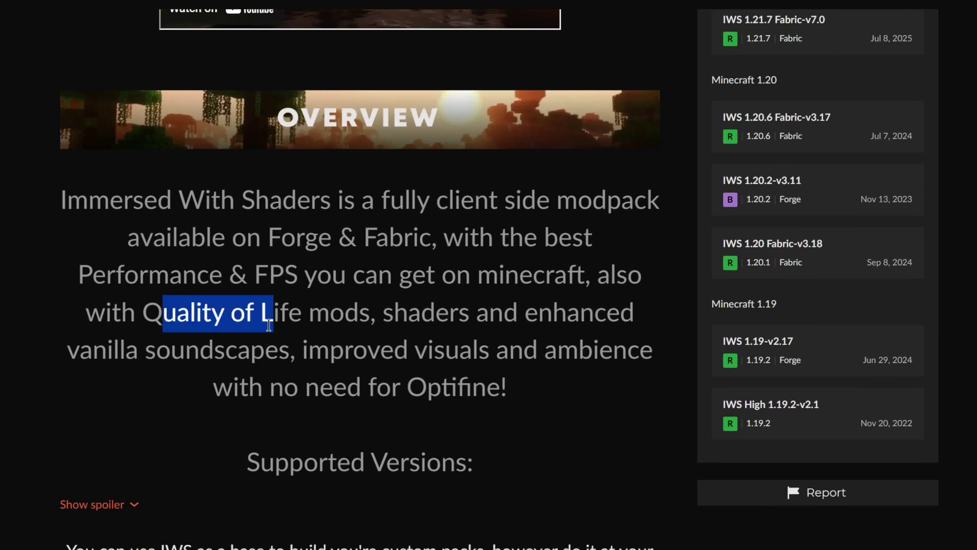
click(277, 324)
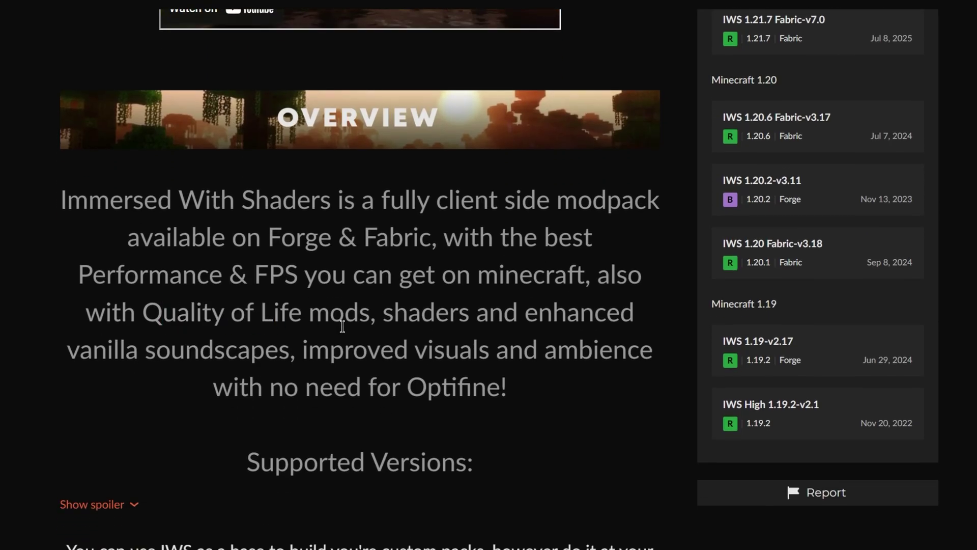
scroll(342, 326, up, 1)
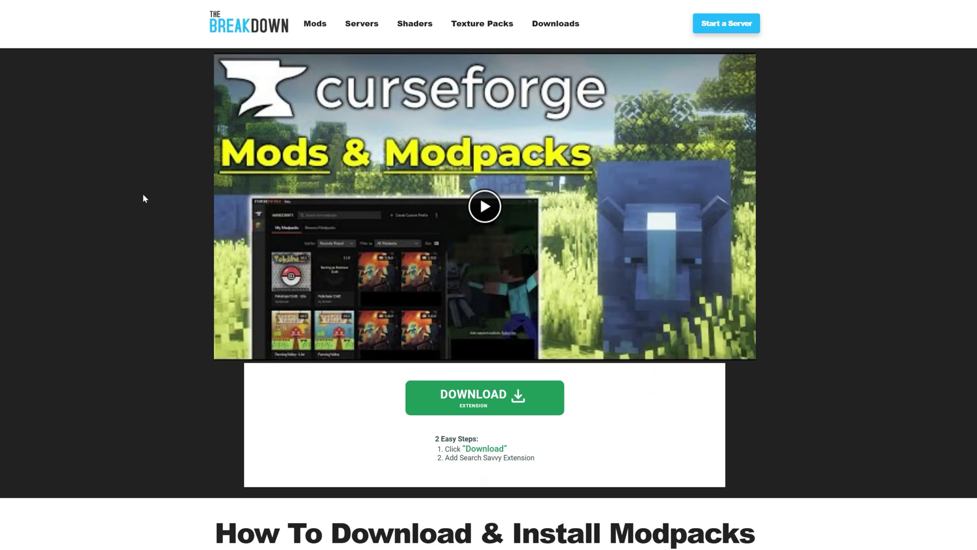
Step: Download the standalone CurseForge Windows installer and save it in Downloads
scroll(148, 189, down, 10)
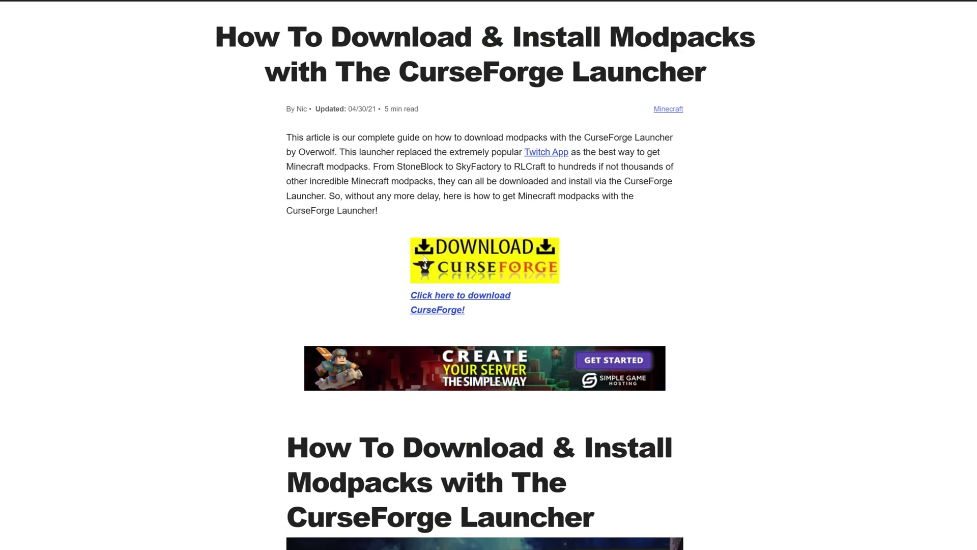
click(423, 258)
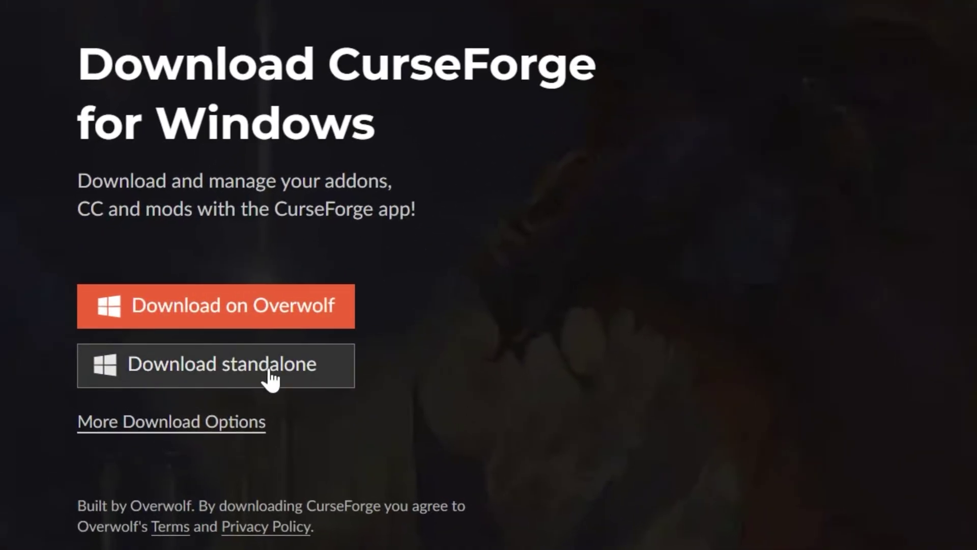
click(253, 373)
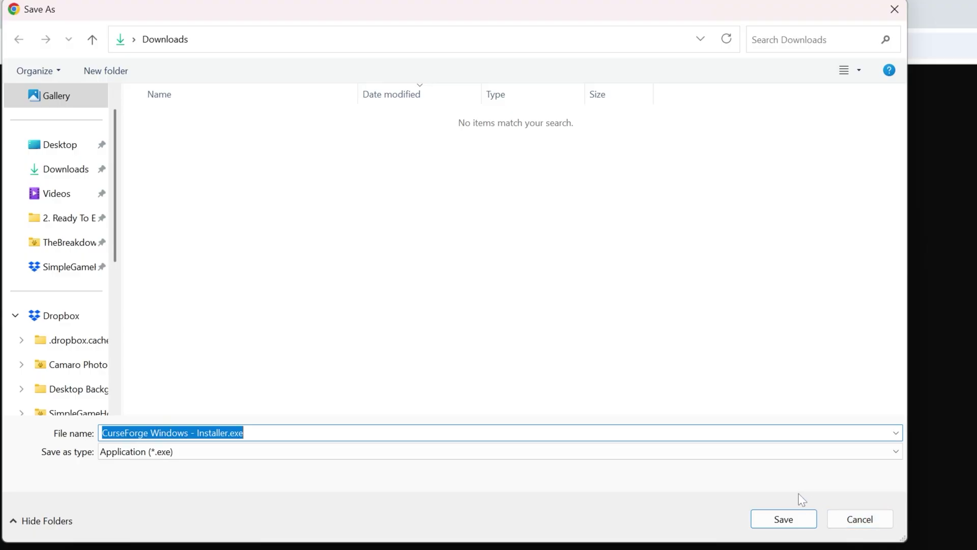
click(784, 518)
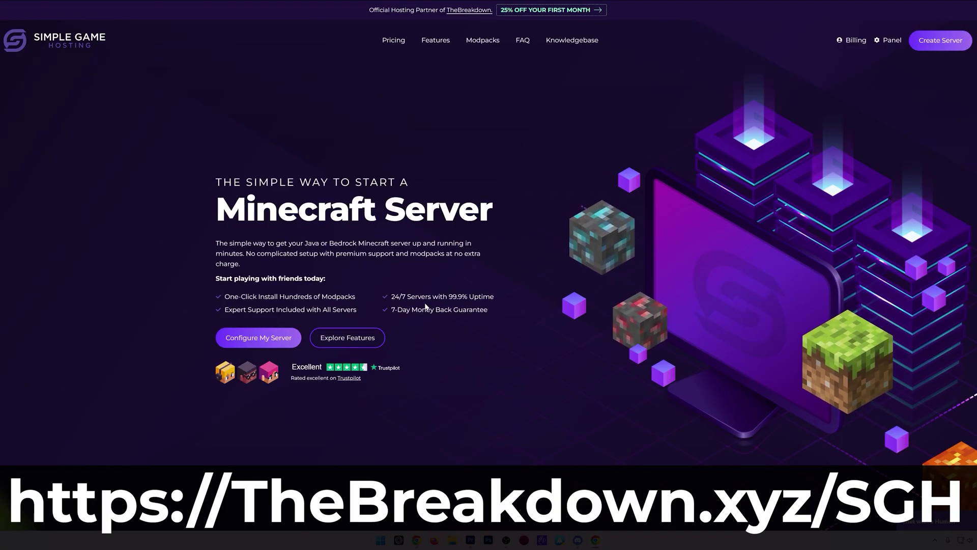
Step: Switch the Modpacks & Versions panel between modpack sources, including FTB
scroll(352, 313, down, 6)
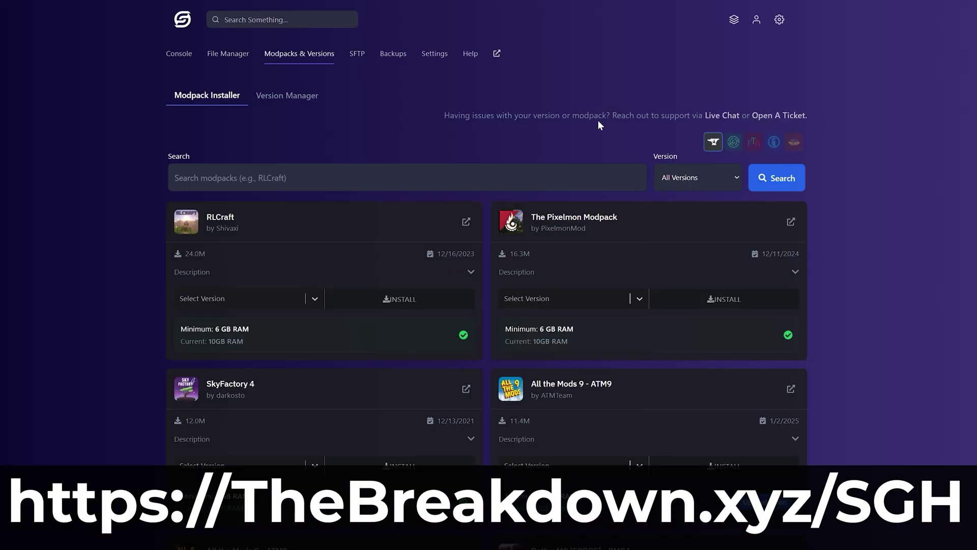
click(733, 142)
click(753, 145)
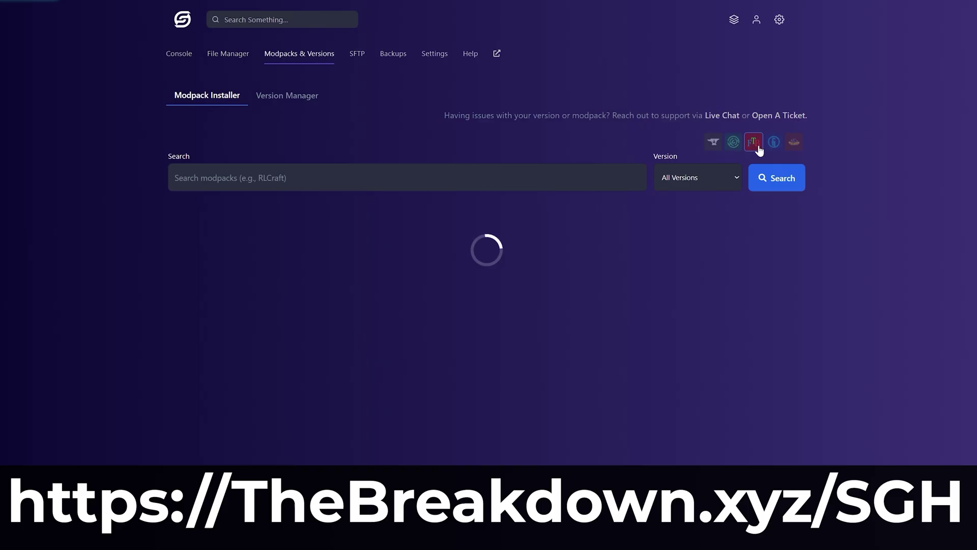
click(774, 146)
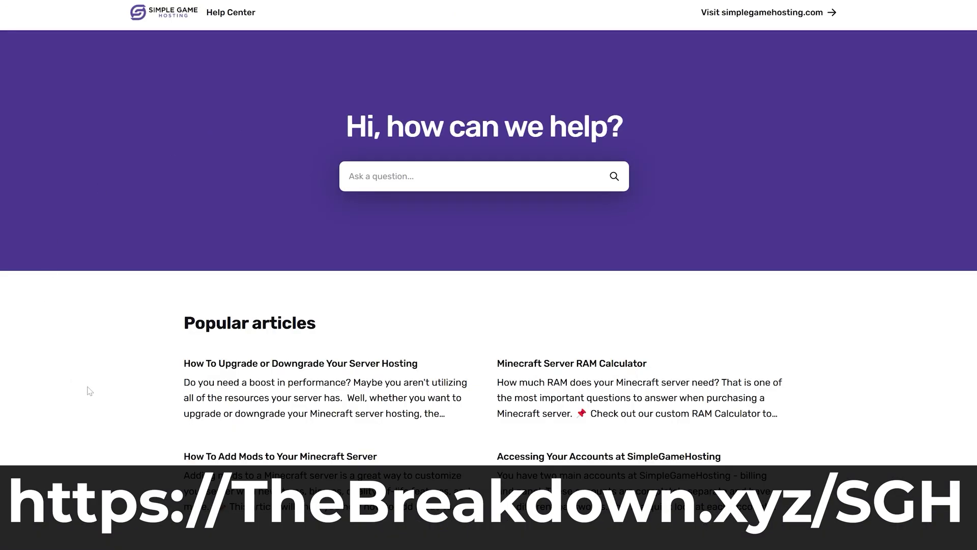
Step: Scroll through the Help Center articles, ending on the guide to adding mods
scroll(90, 391, down, 6)
scroll(89, 362, up, 6)
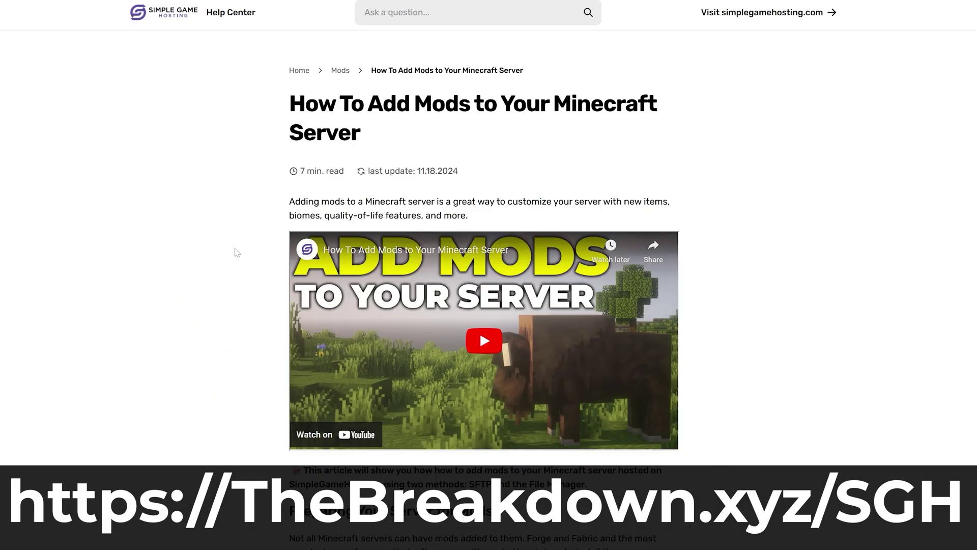
scroll(235, 251, down, 5)
scroll(237, 252, down, 8)
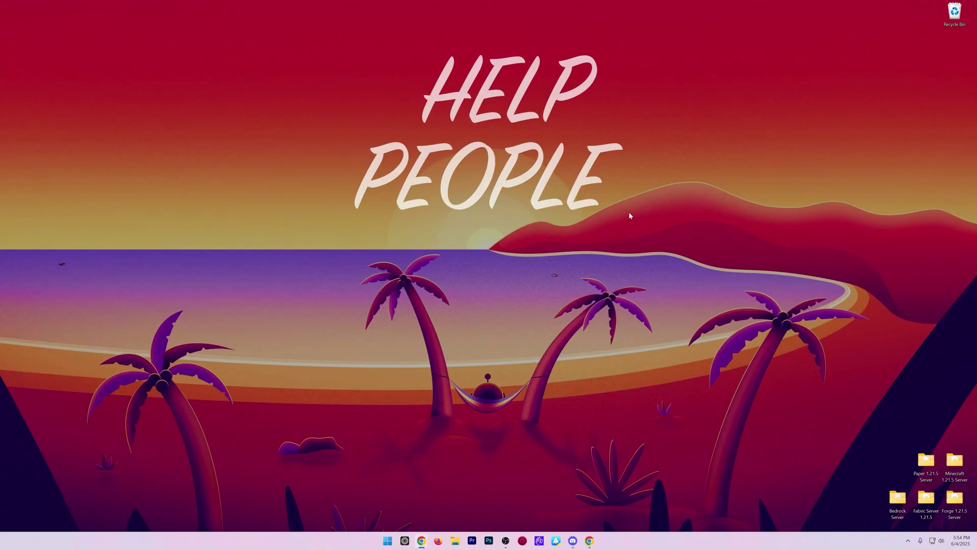
Step: Run CurseForge Windows - Installer.exe from the Downloads folder
click(455, 540)
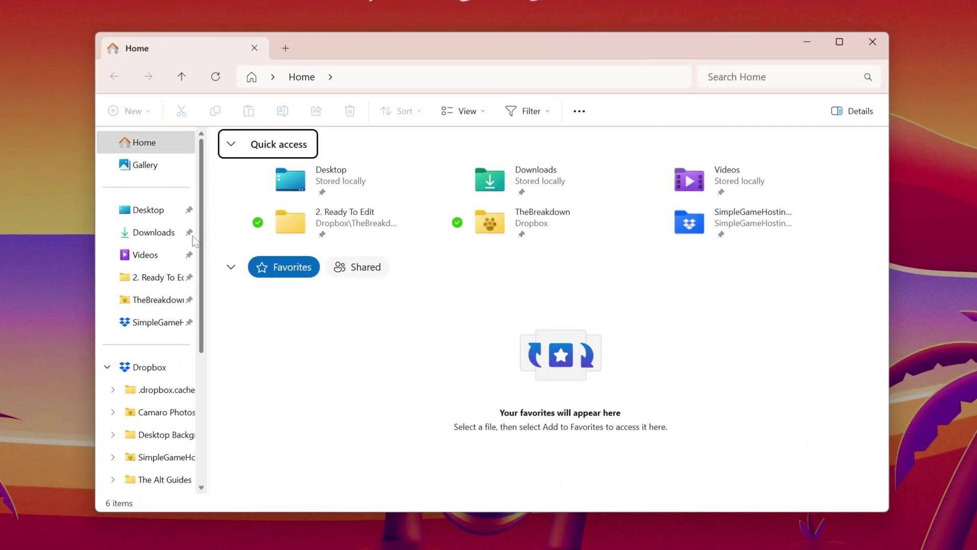
click(163, 232)
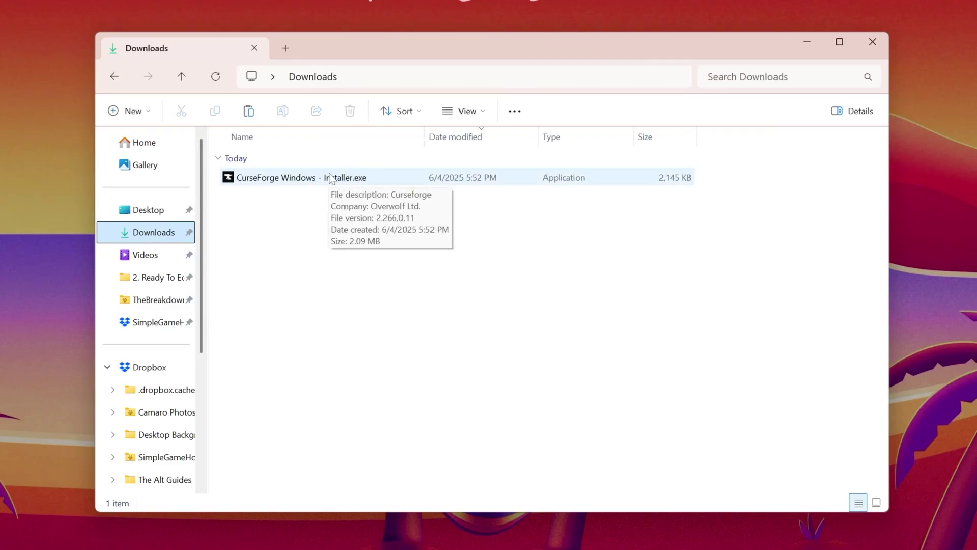
click(327, 178)
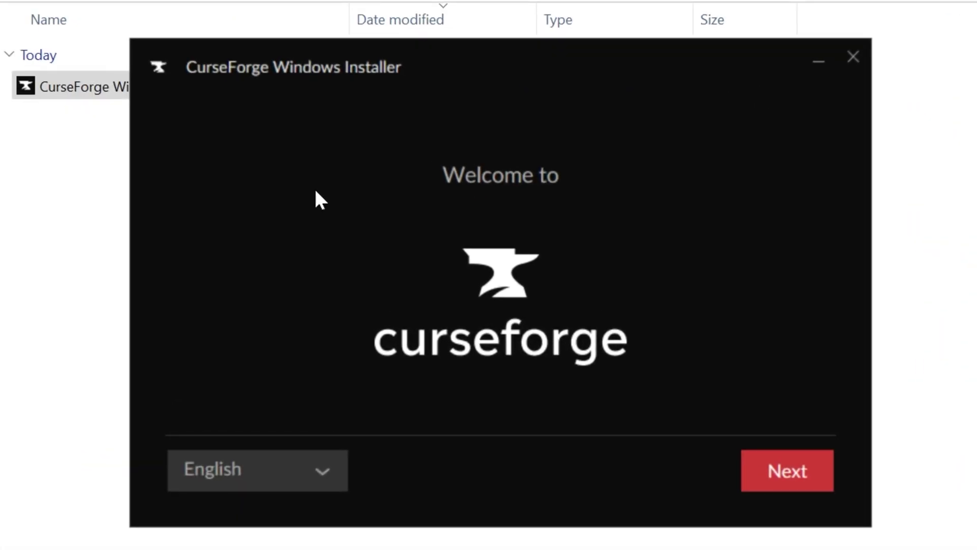
Step: Accept the terms of use and install CurseForge to the default folder
click(770, 468)
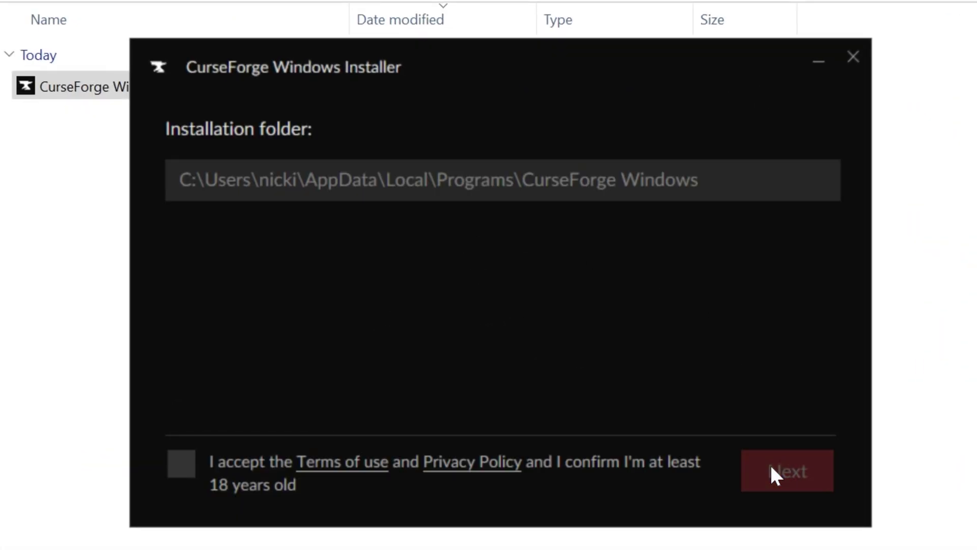
click(224, 483)
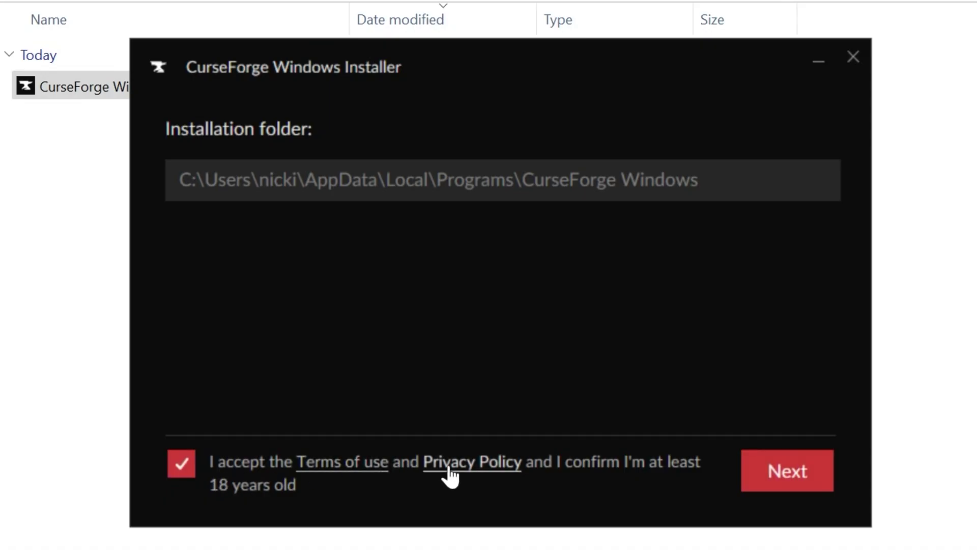
click(765, 479)
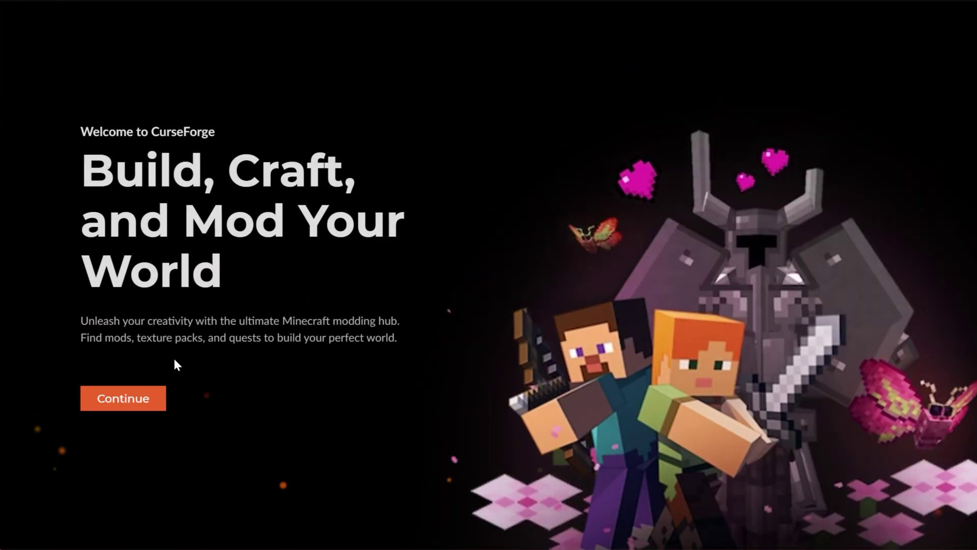
Step: Finish CurseForge setup without logging in, picking Minecraft with the standard modding folder
click(148, 410)
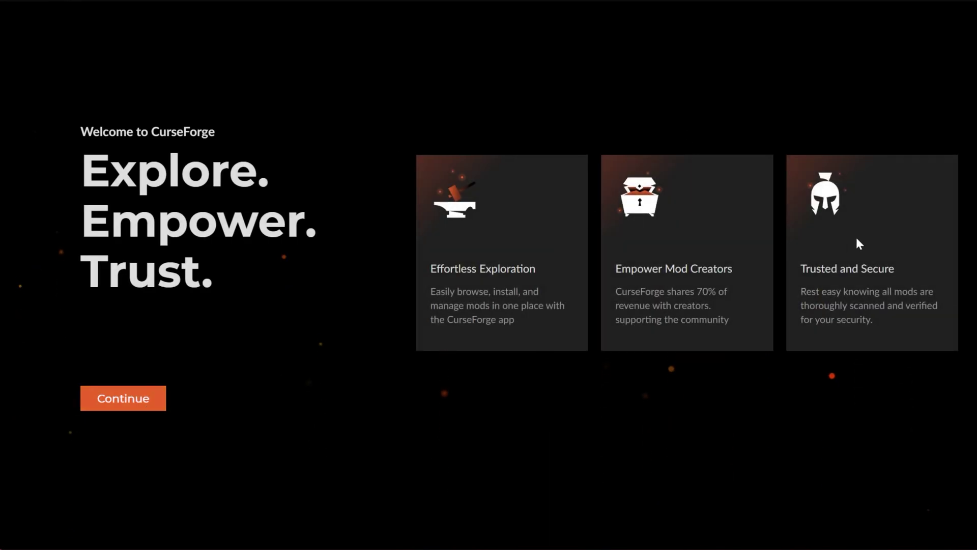
click(133, 406)
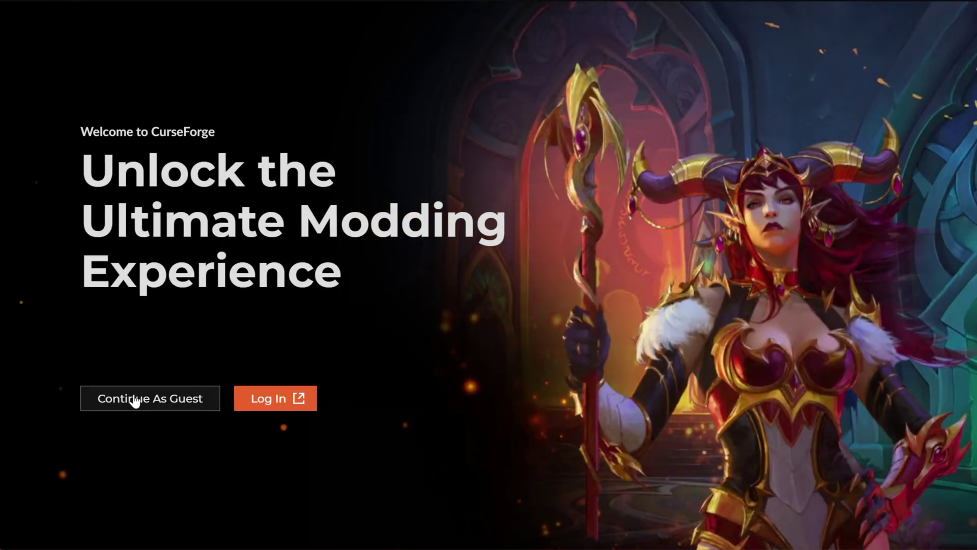
click(135, 402)
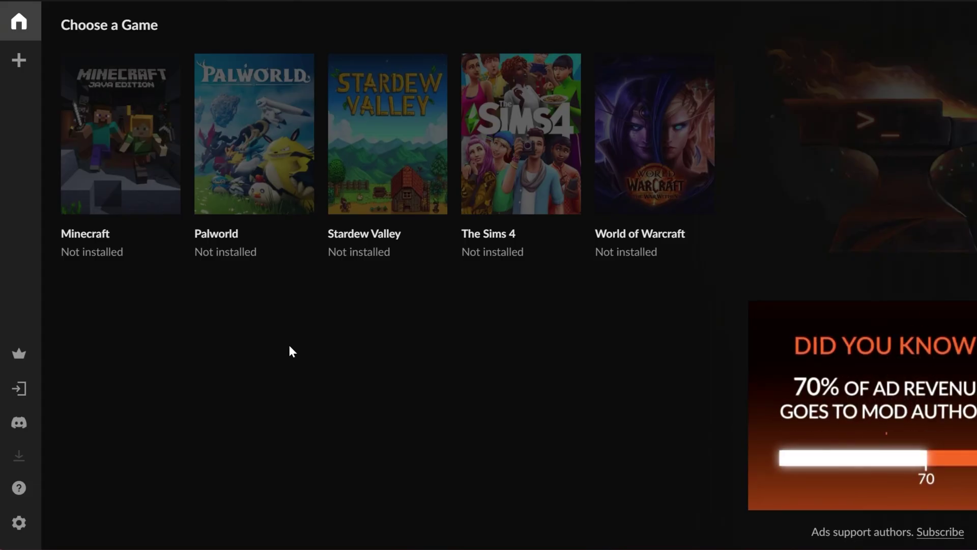
click(116, 173)
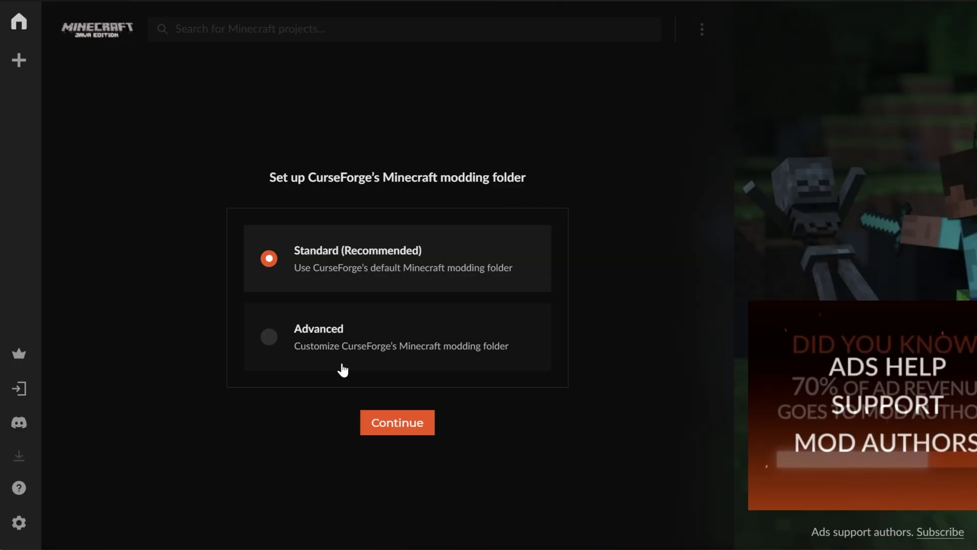
click(398, 428)
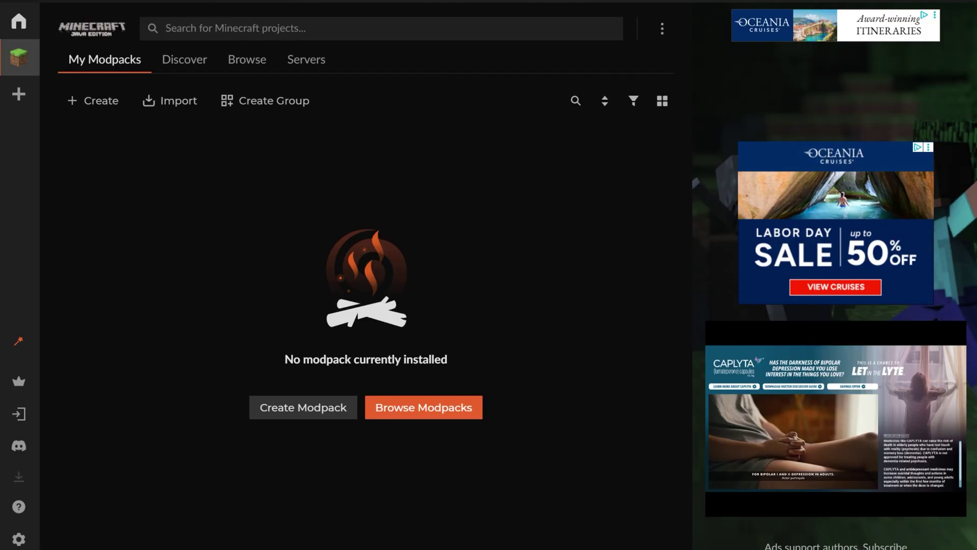
Step: Search 'immersed with shaders', filter to Modpacks, and open the Immersed With Shaders page
click(212, 28)
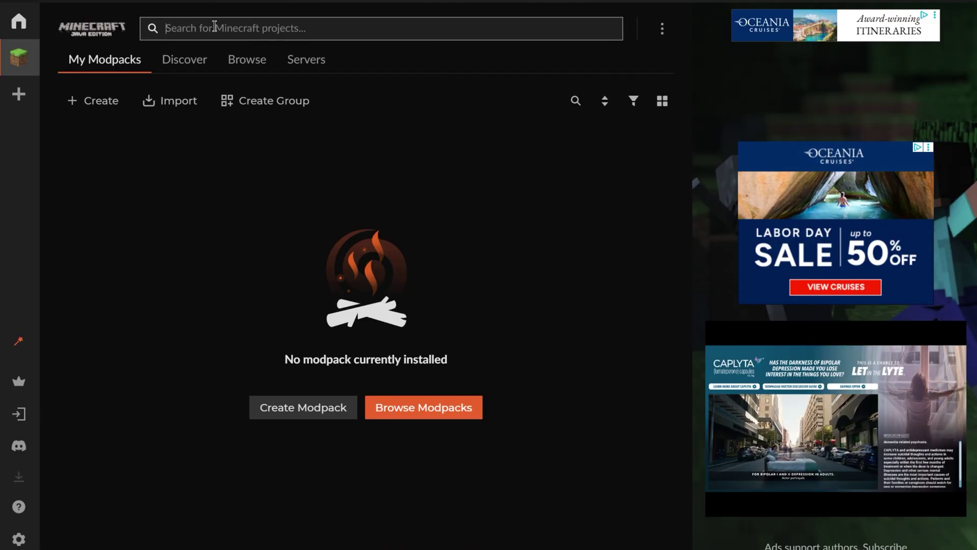
text(ime)
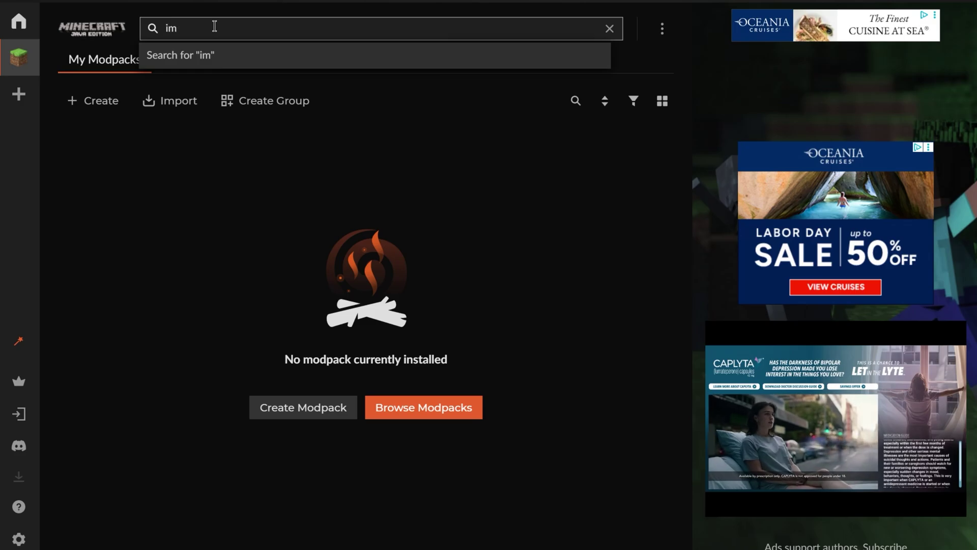
key(BackSpace)
text(mersed with sha)
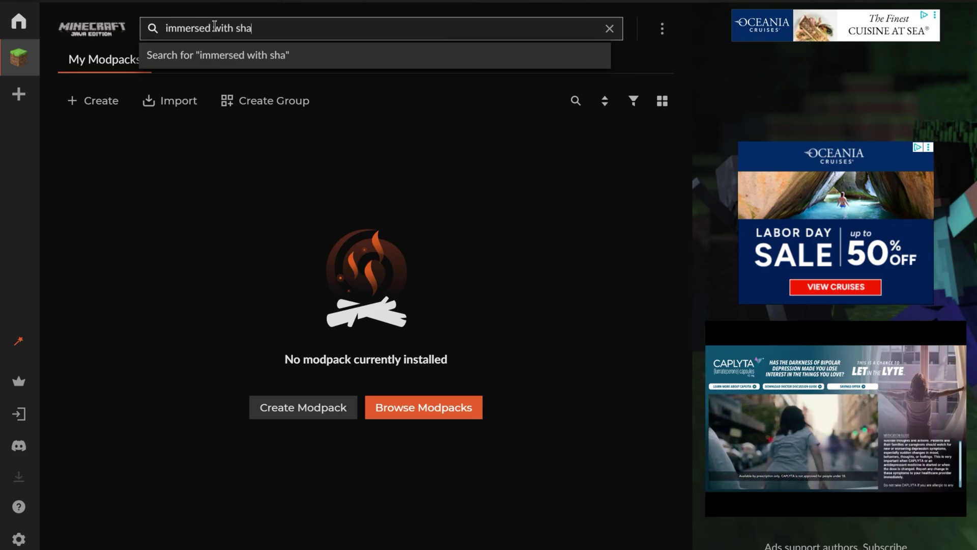
text(ders)
key(Return)
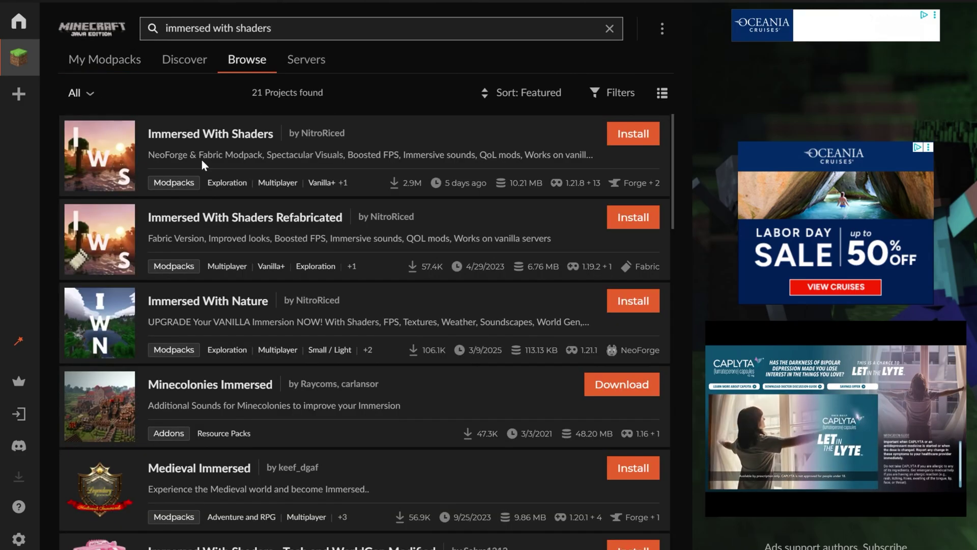
click(97, 93)
click(96, 152)
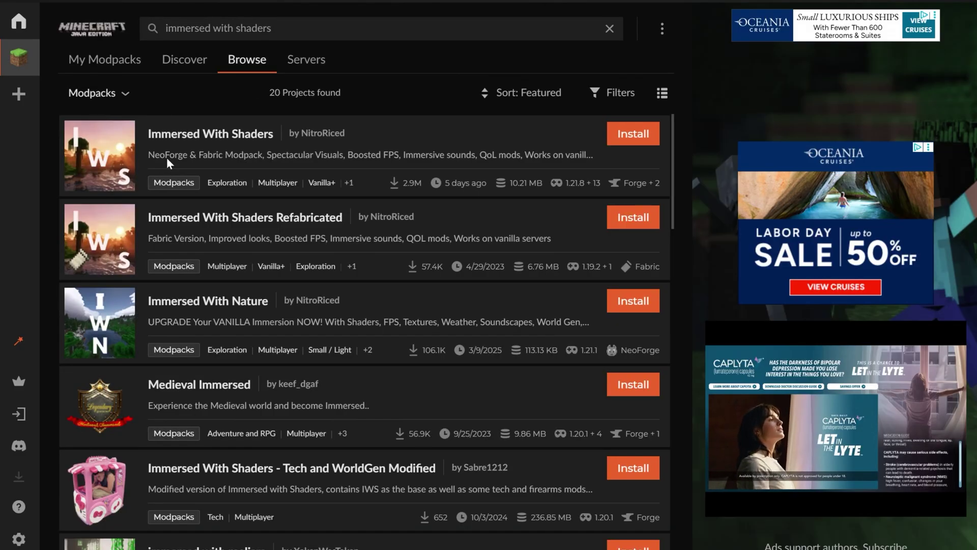
click(221, 135)
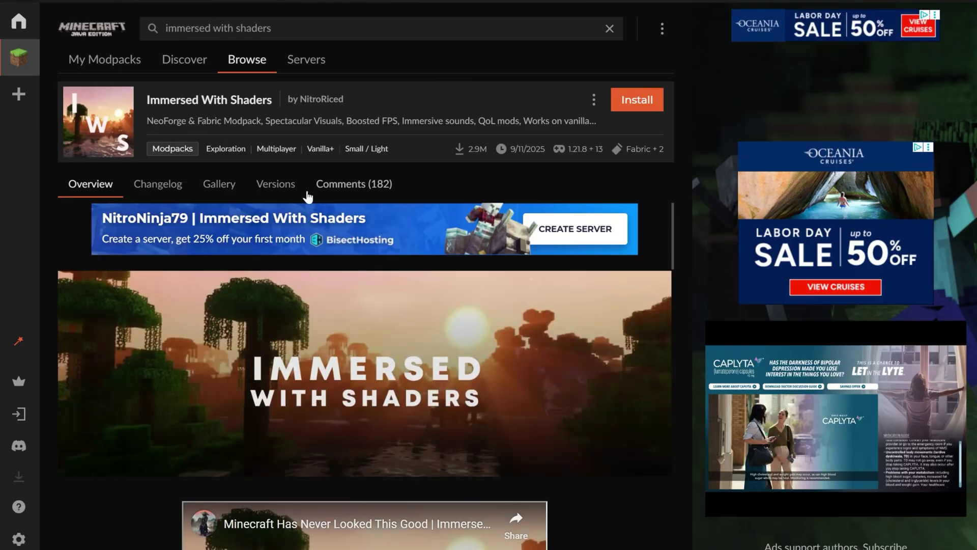
Step: Install IWS 1.21.8 Fabric-v8.6 and NeoForge-v8.4, then view them in My Modpacks
click(280, 188)
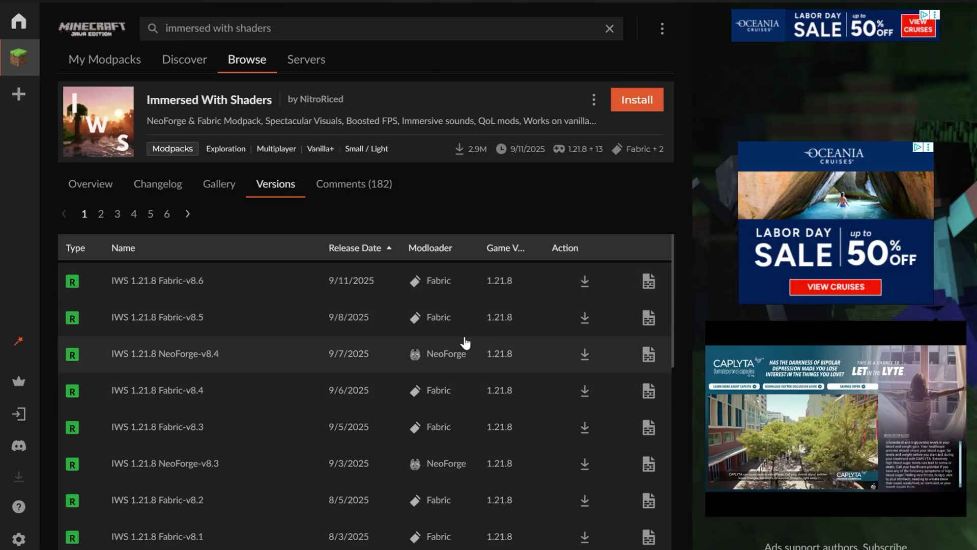
click(586, 282)
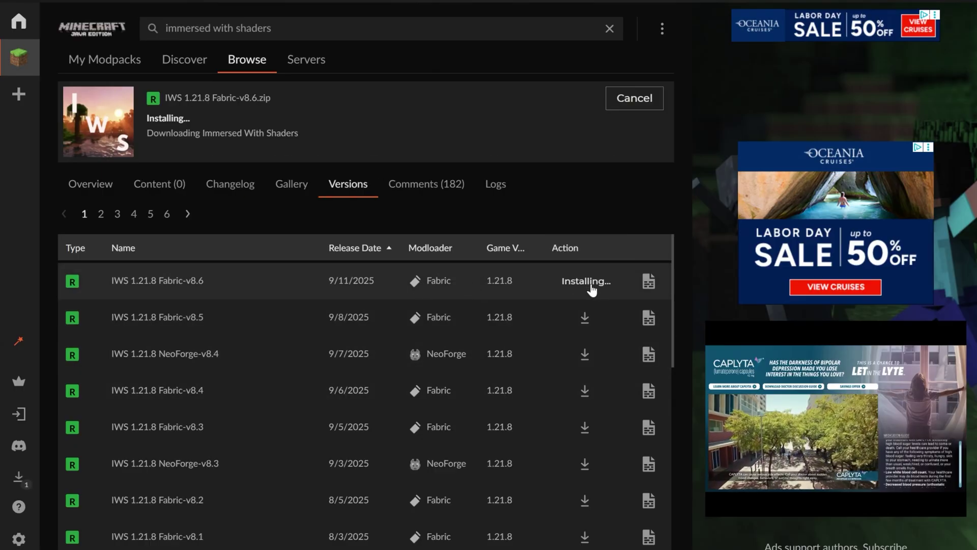
click(592, 362)
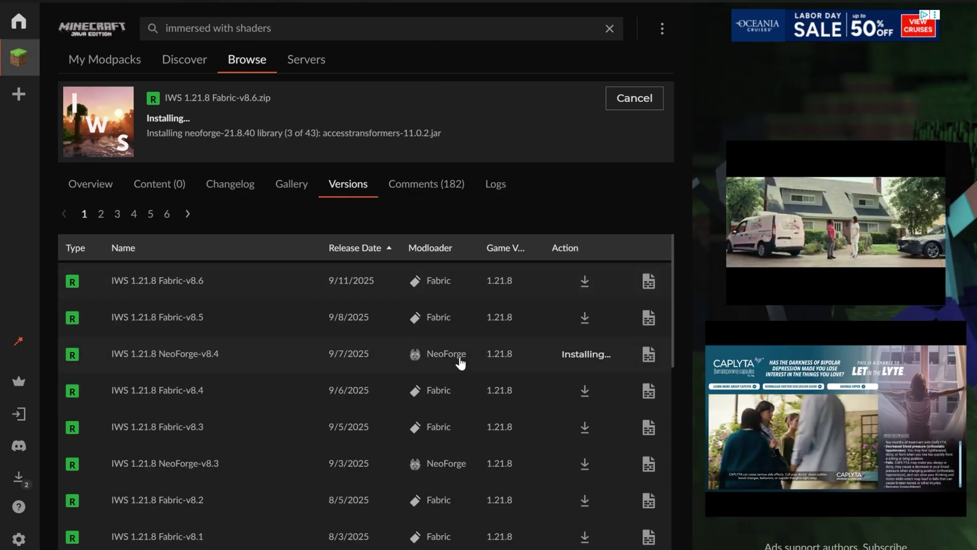
click(112, 70)
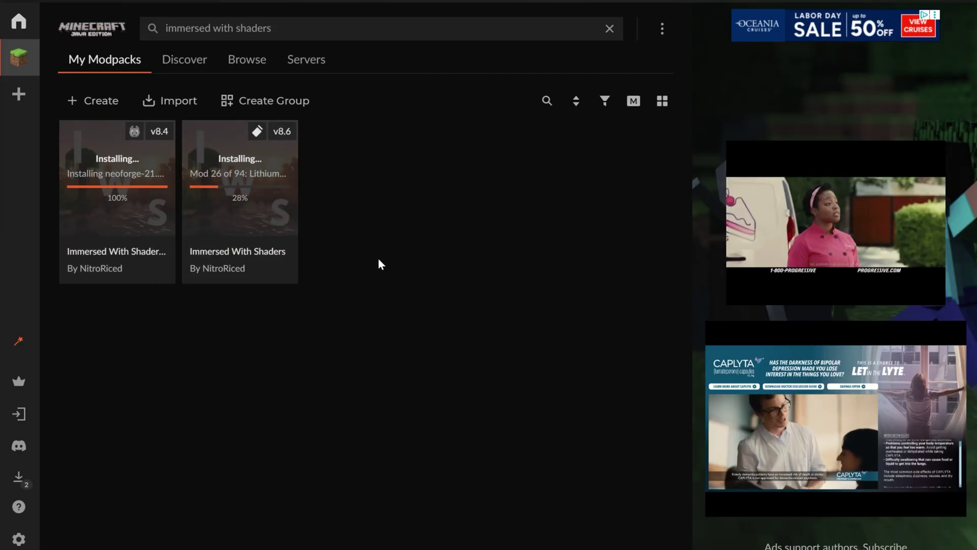
Step: Wait until the Fabric v8.6 card finishes installing and shows Play
mouse_move(155, 146)
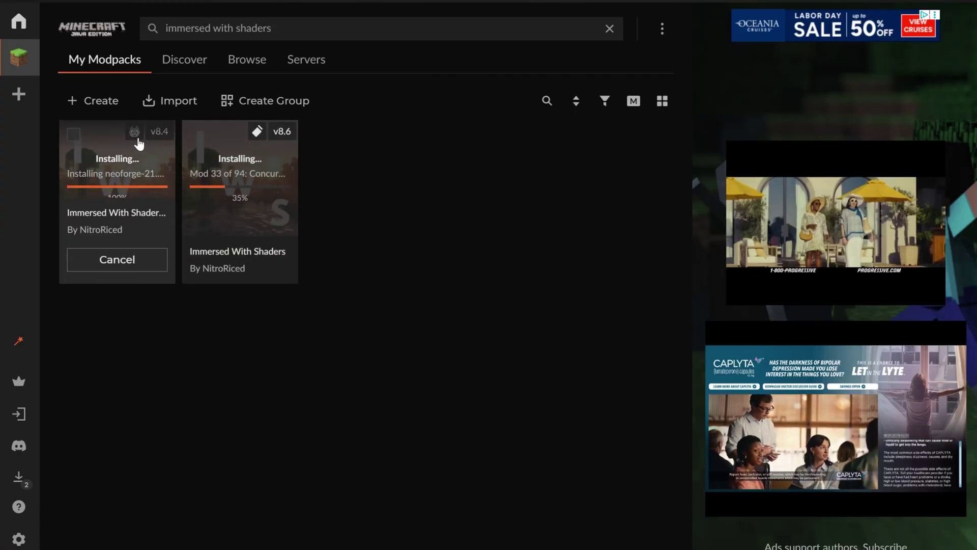
mouse_move(258, 146)
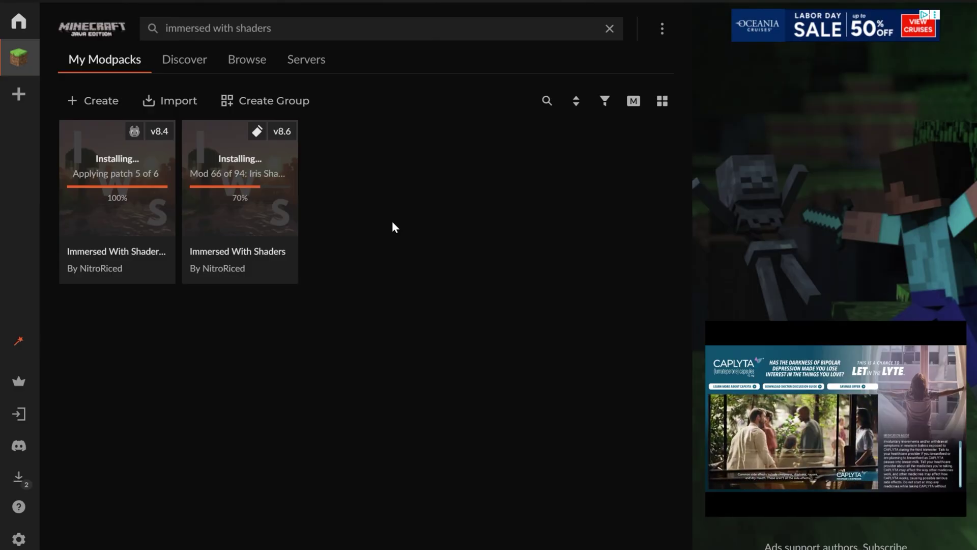
Step: Launch the finished Fabric v8.6 modpack from My Modpacks
mouse_move(242, 173)
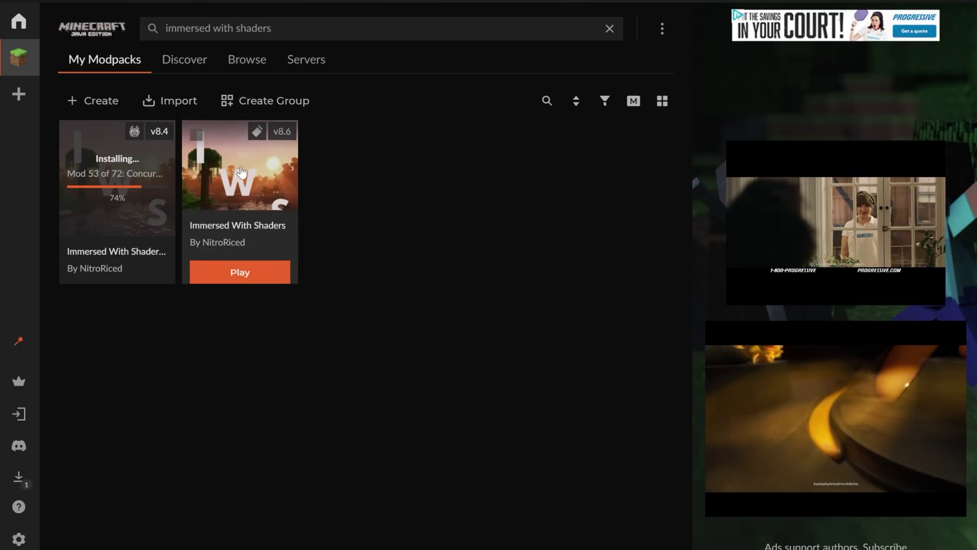
mouse_move(146, 207)
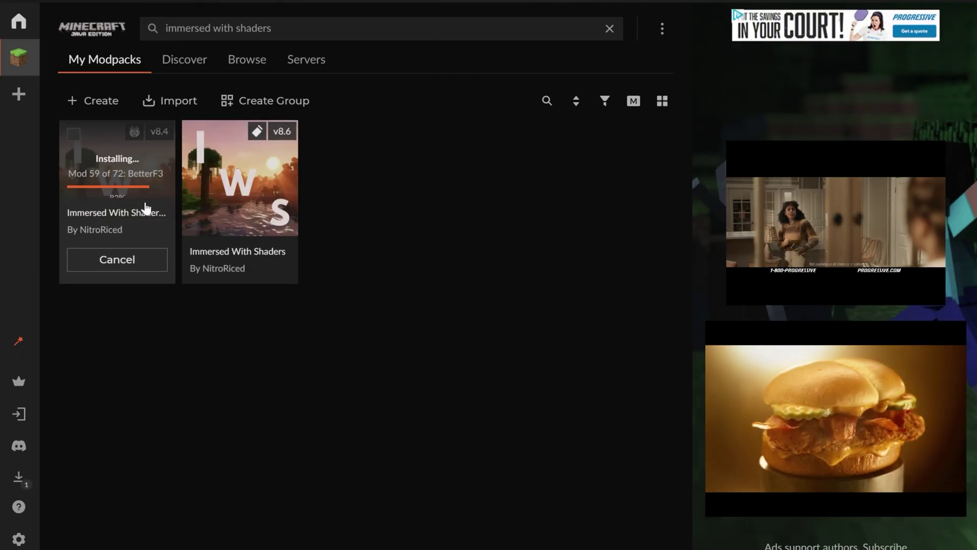
mouse_move(192, 206)
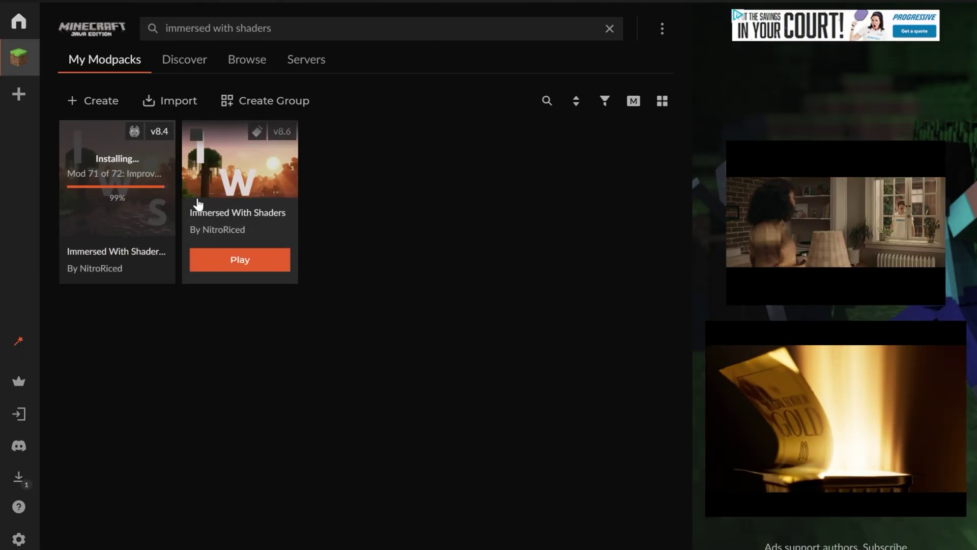
click(224, 267)
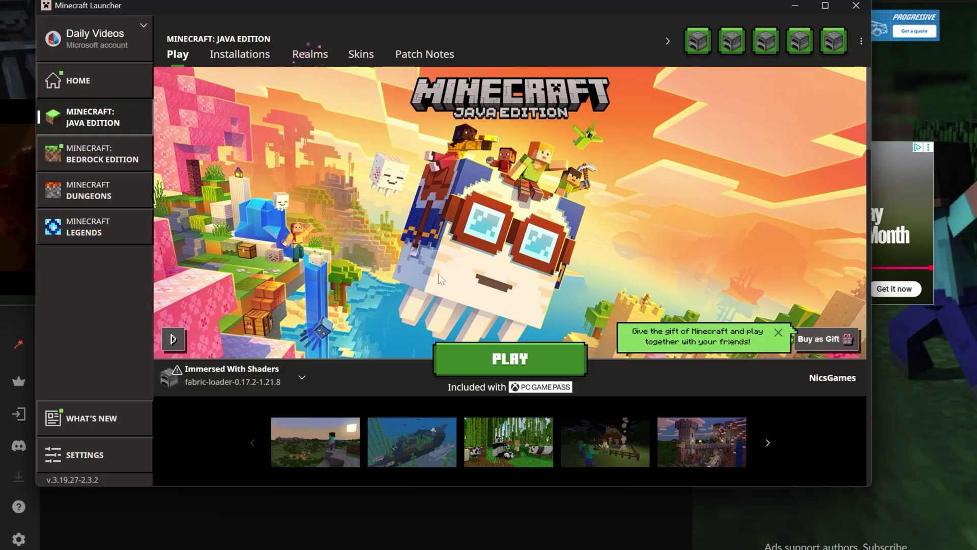
Step: Select the Immersed With Shaders installation in the launcher and play despite the modified-installation warning
click(188, 387)
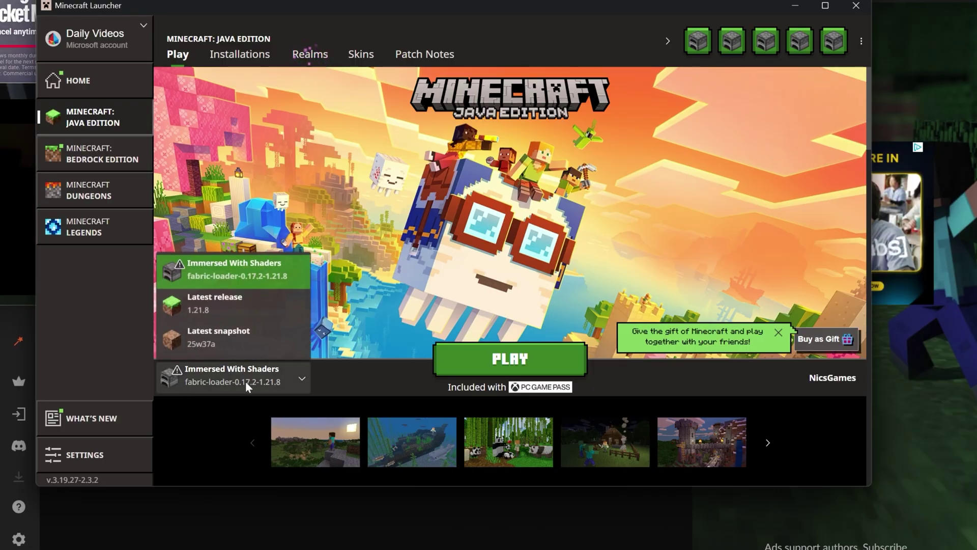
click(219, 275)
click(519, 370)
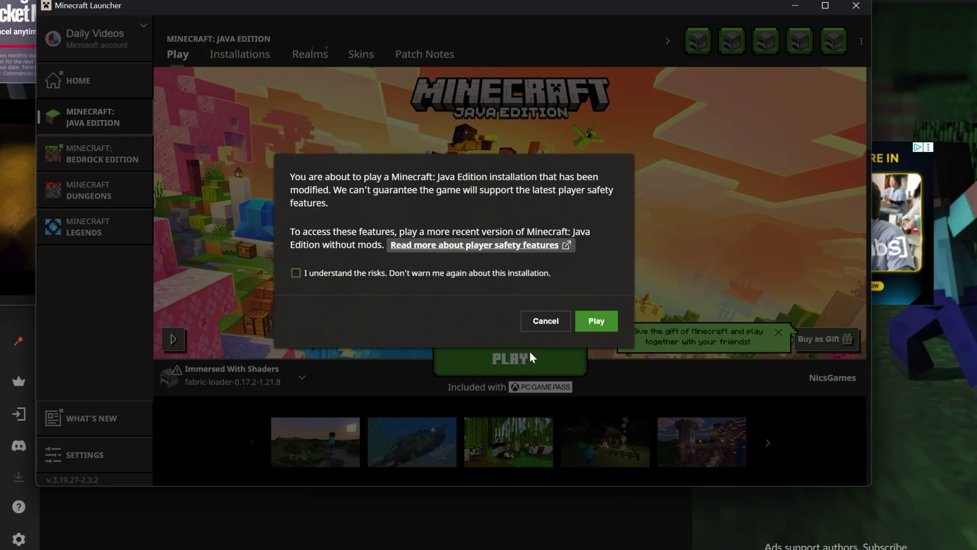
click(590, 322)
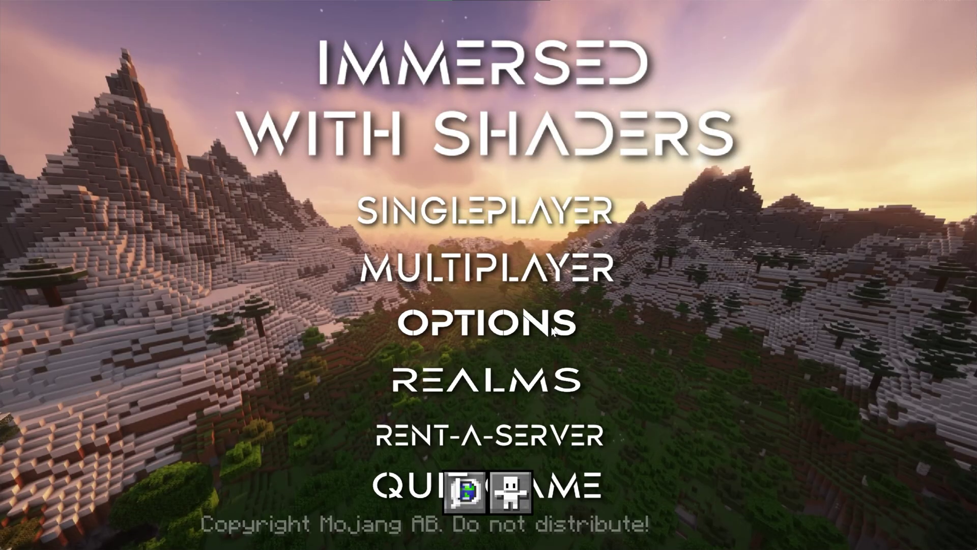
Step: Try MakeUp-UltraFast-9.3d, then reselect Mellow Shader v2.1.zip as the active shader pack
click(530, 325)
click(456, 283)
click(539, 47)
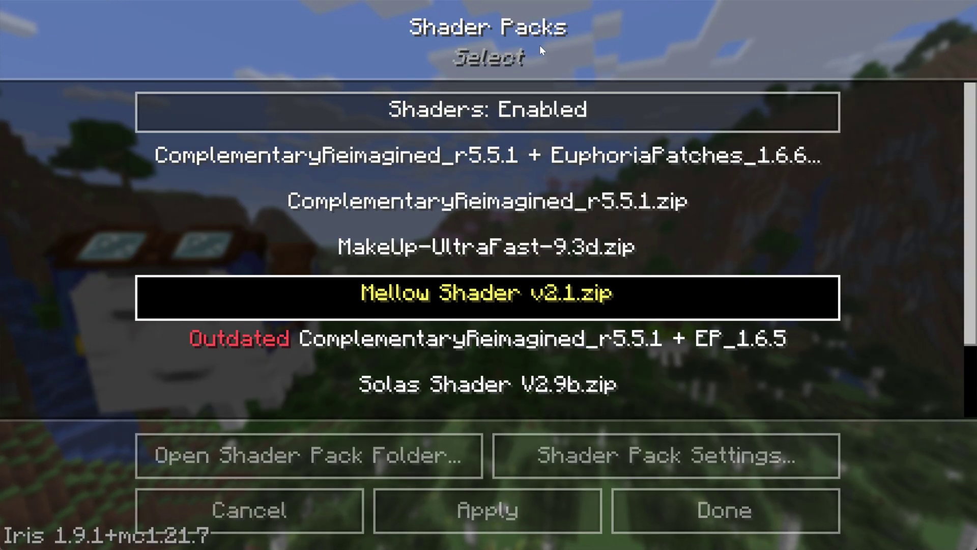
key(Up)
key(Up)
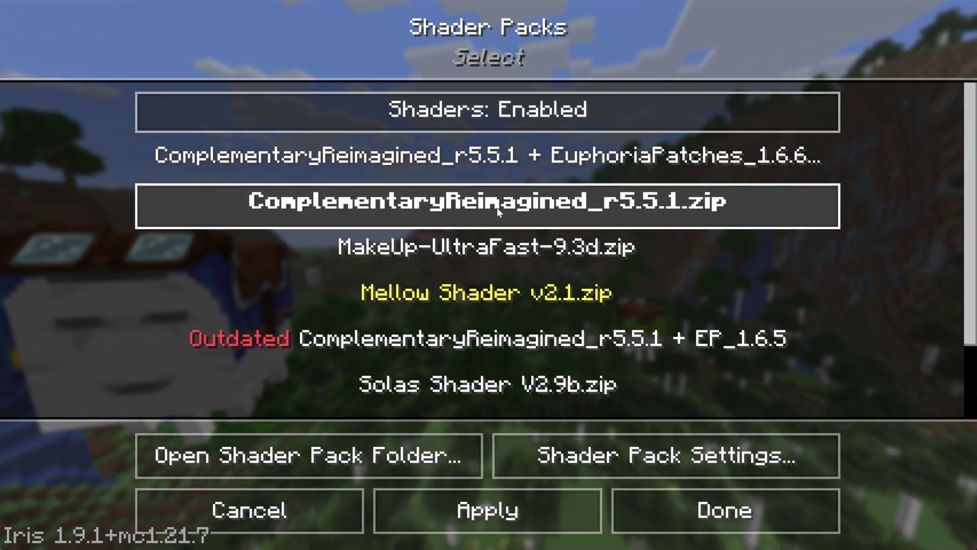
click(497, 247)
scroll(504, 285, down, 1)
scroll(505, 301, up, 1)
click(505, 301)
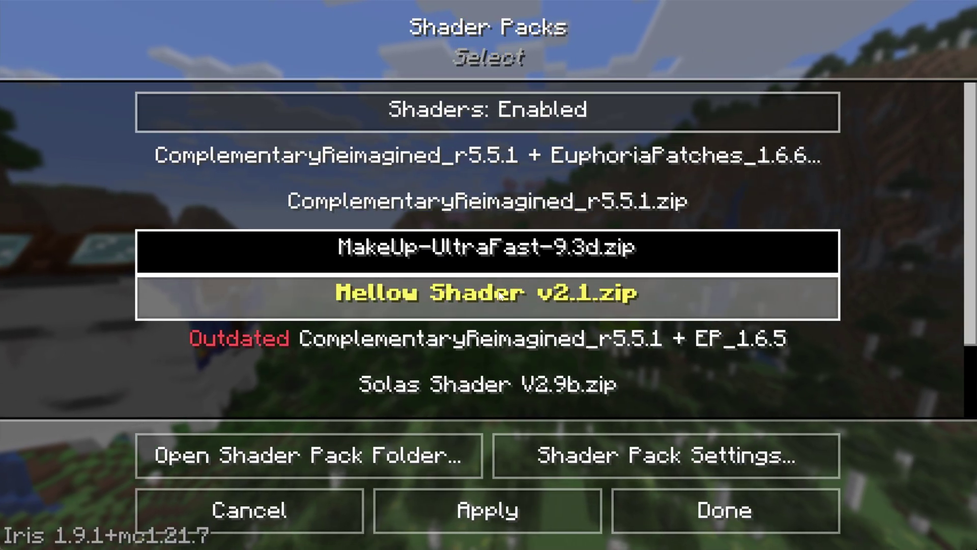
click(660, 515)
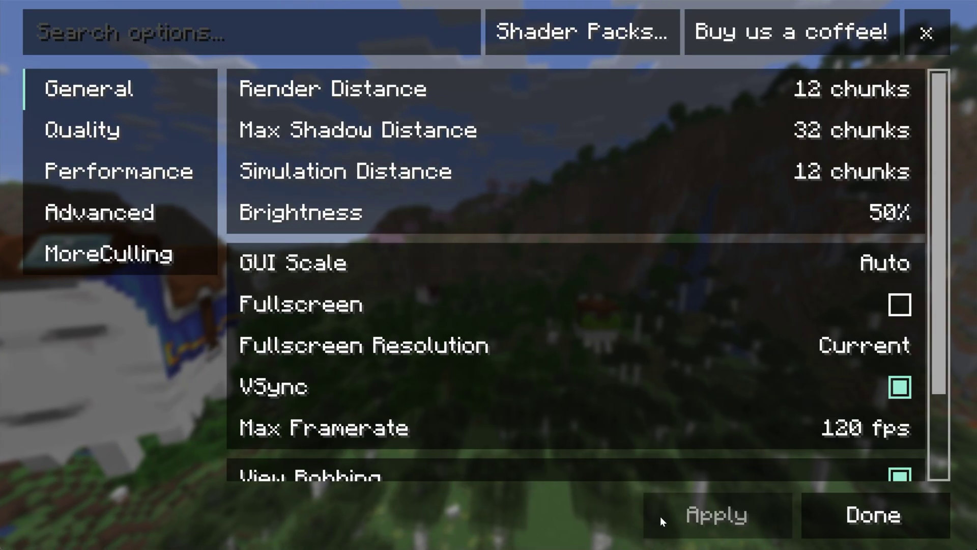
click(814, 517)
click(562, 505)
Step: Join the Minecraft Server from the Multiplayer list, proceeding past the online play caution
click(488, 269)
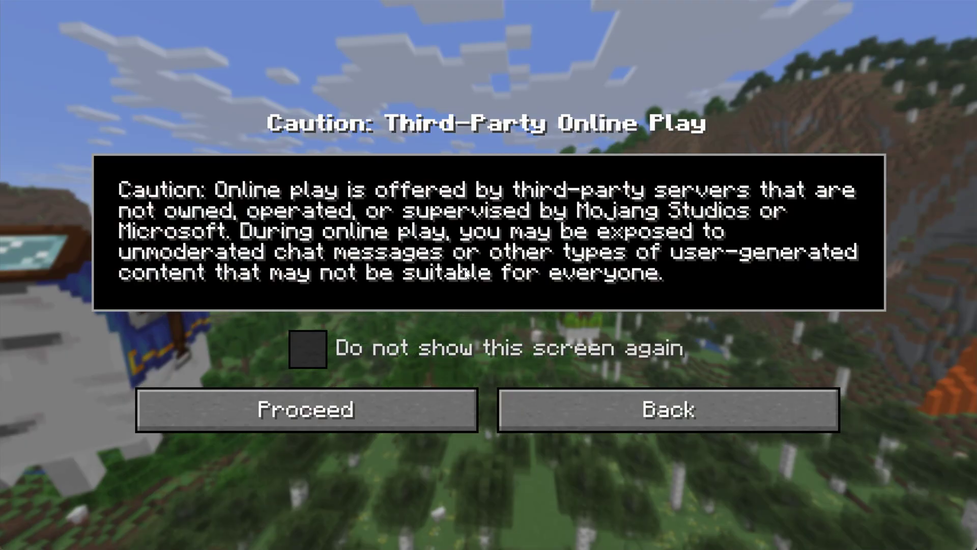
click(399, 397)
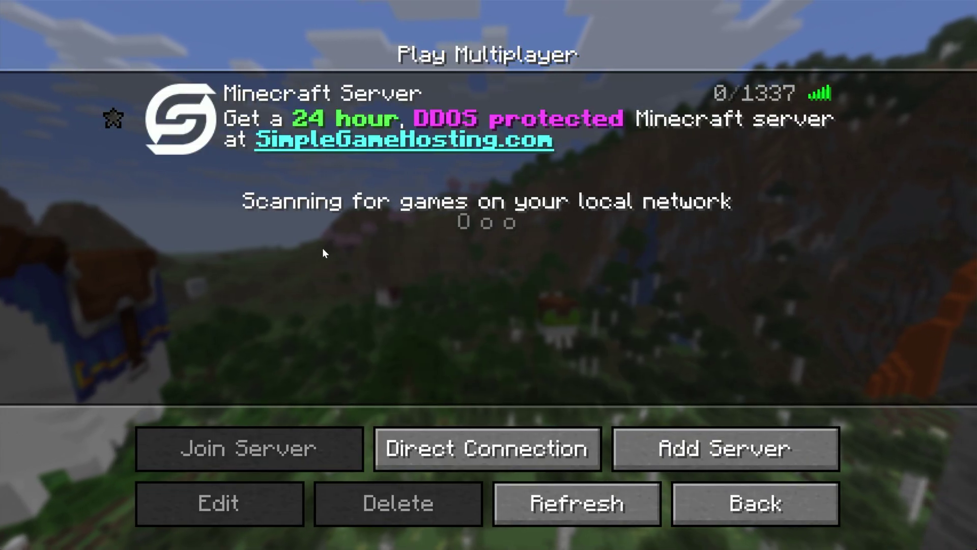
mouse_move(321, 136)
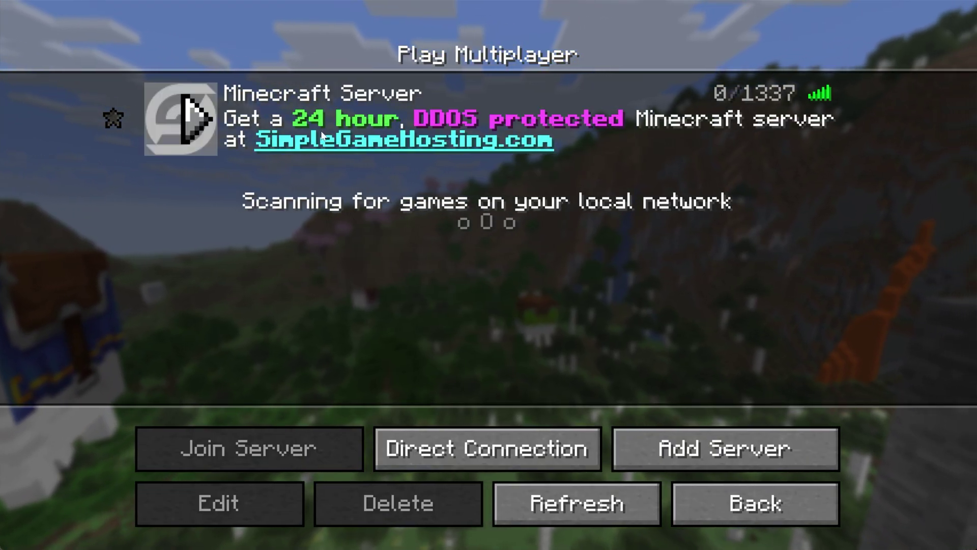
double_click(263, 124)
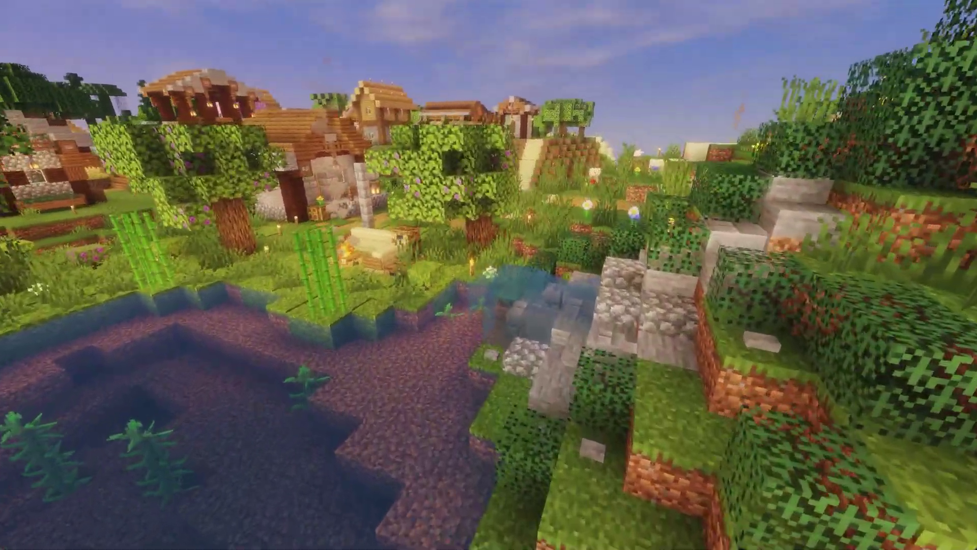
Step: Replace Mellow Shader with superDuperVanilla.zip in Video Settings' Shader Packs and resume the village world
key(Escape)
click(410, 330)
click(347, 286)
click(601, 48)
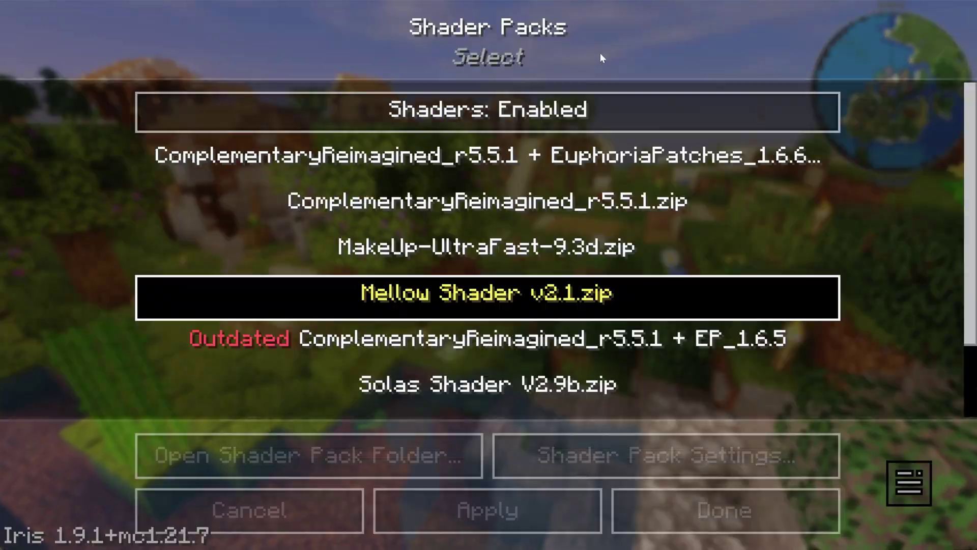
scroll(514, 346, down, 4)
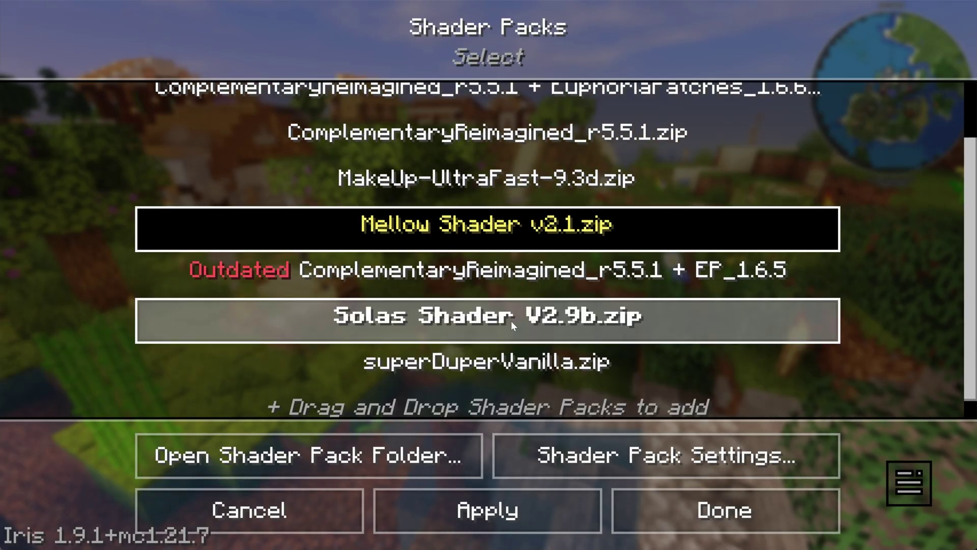
click(512, 352)
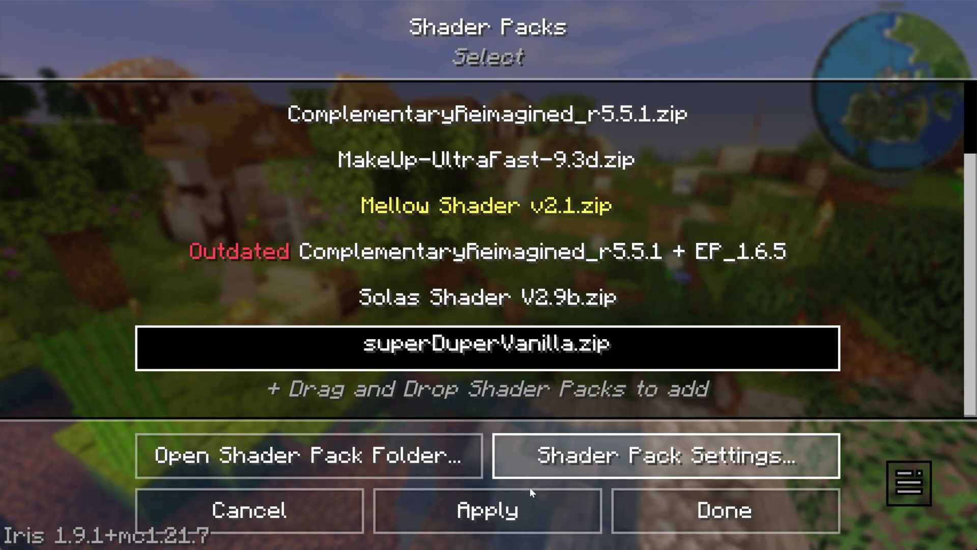
click(707, 515)
click(707, 516)
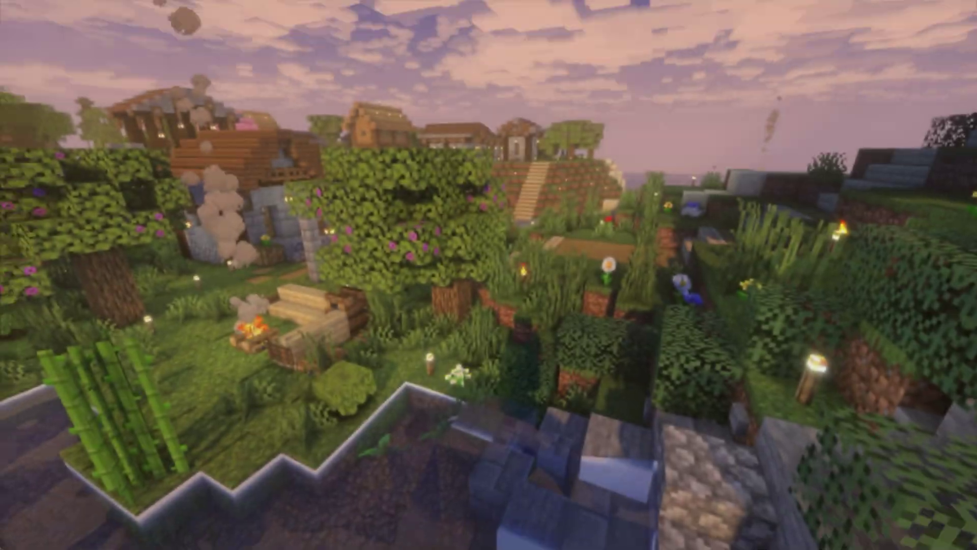